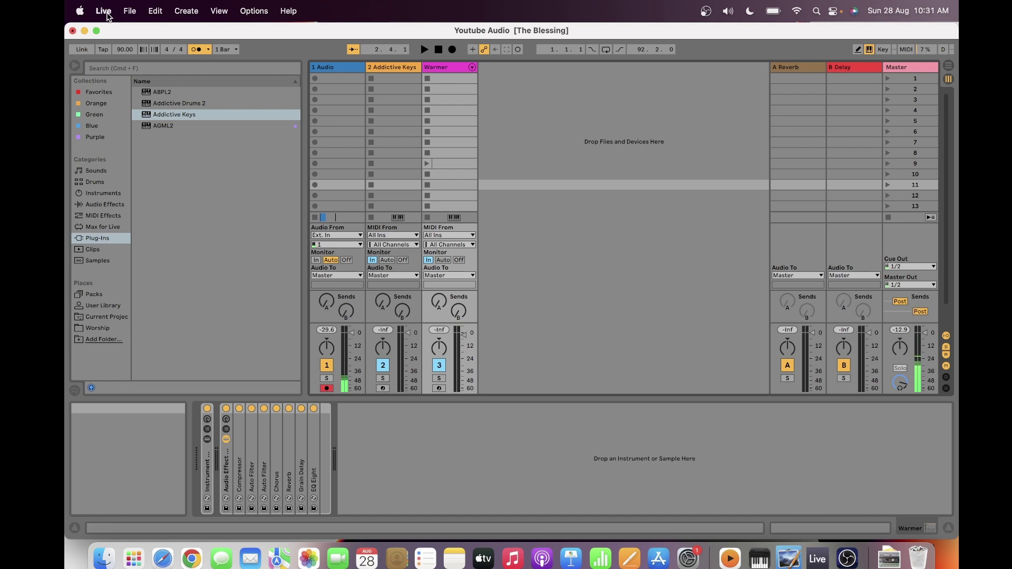
- Review the audio device settings, the input channel configuration and the recording options in the preferences without changing them
left_click(104, 11)
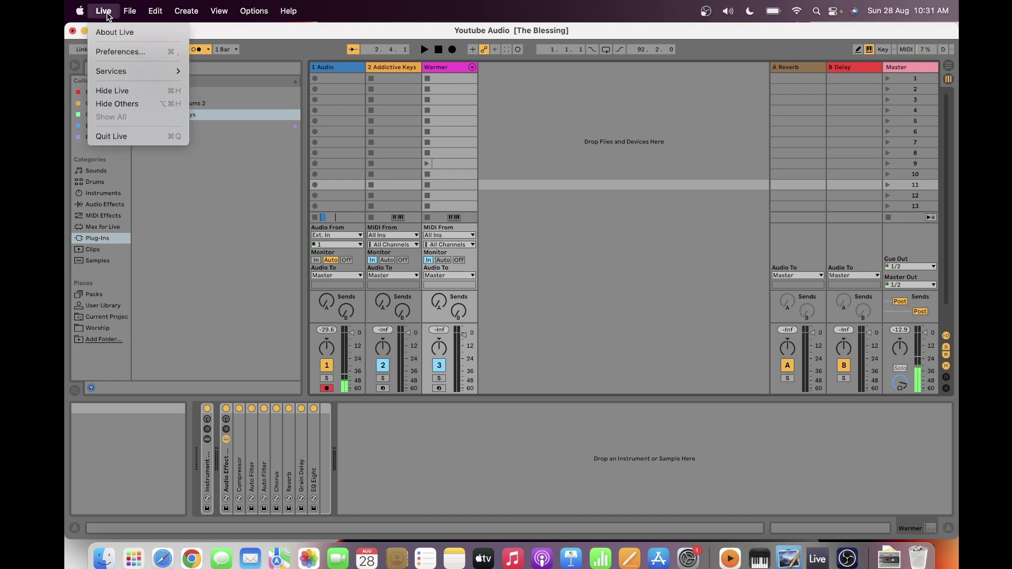
left_click(107, 53)
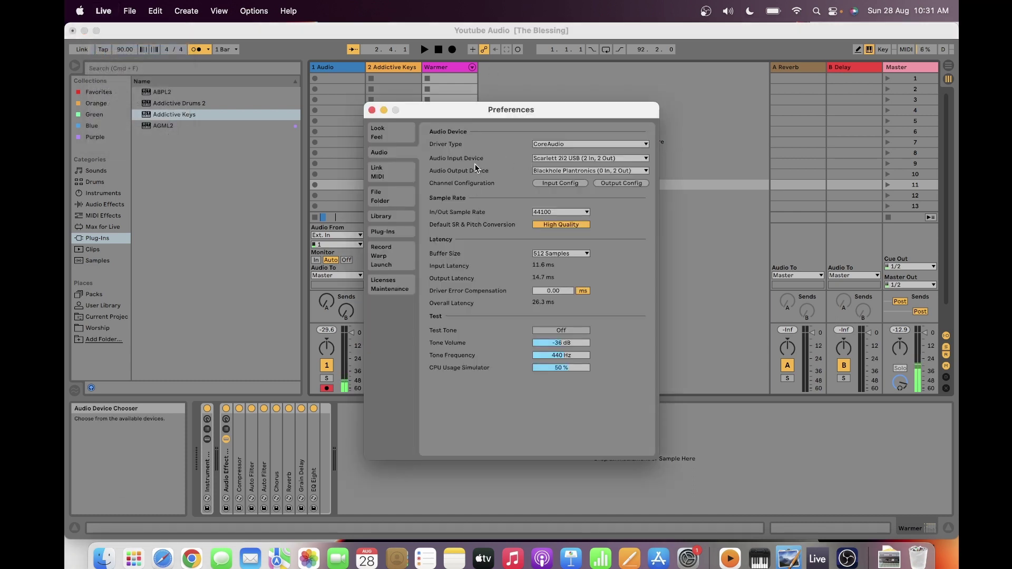
left_click(539, 183)
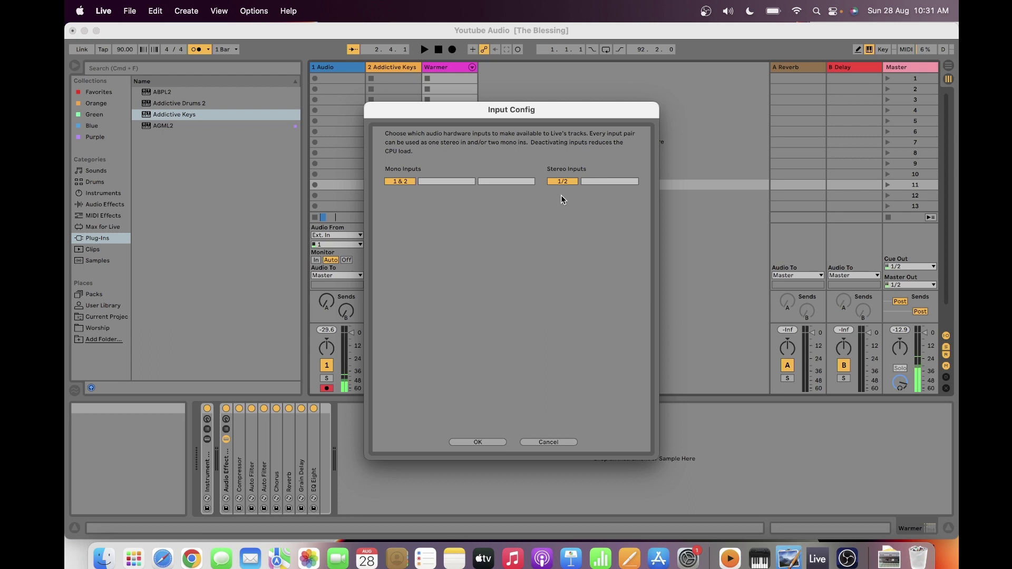
left_click(542, 443)
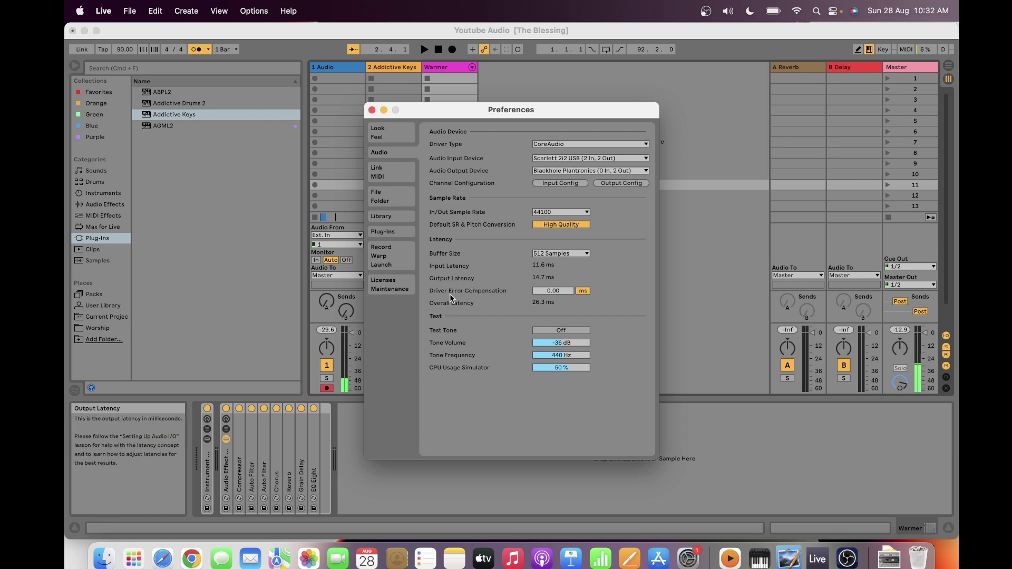
left_click(391, 251)
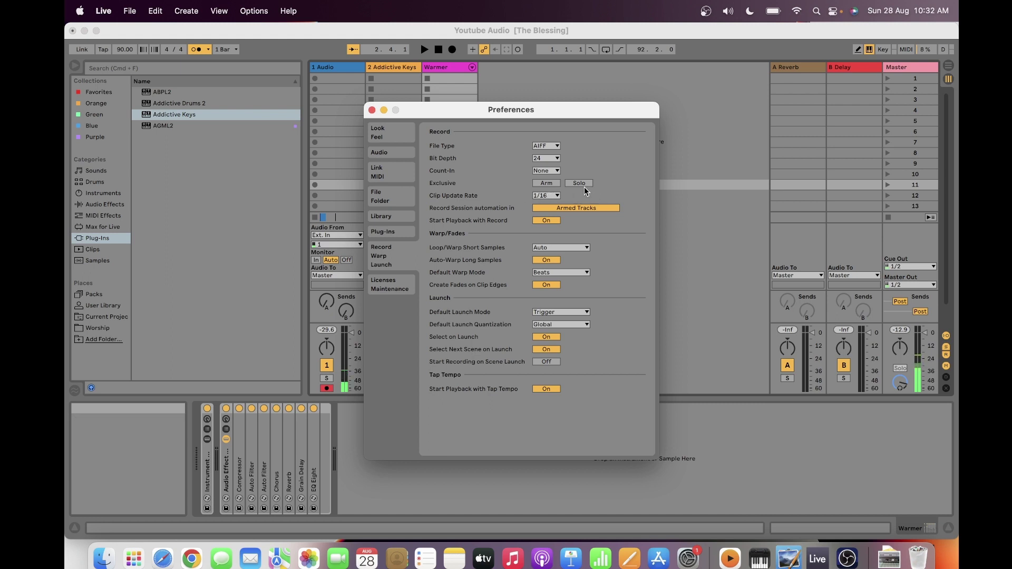
left_click(371, 110)
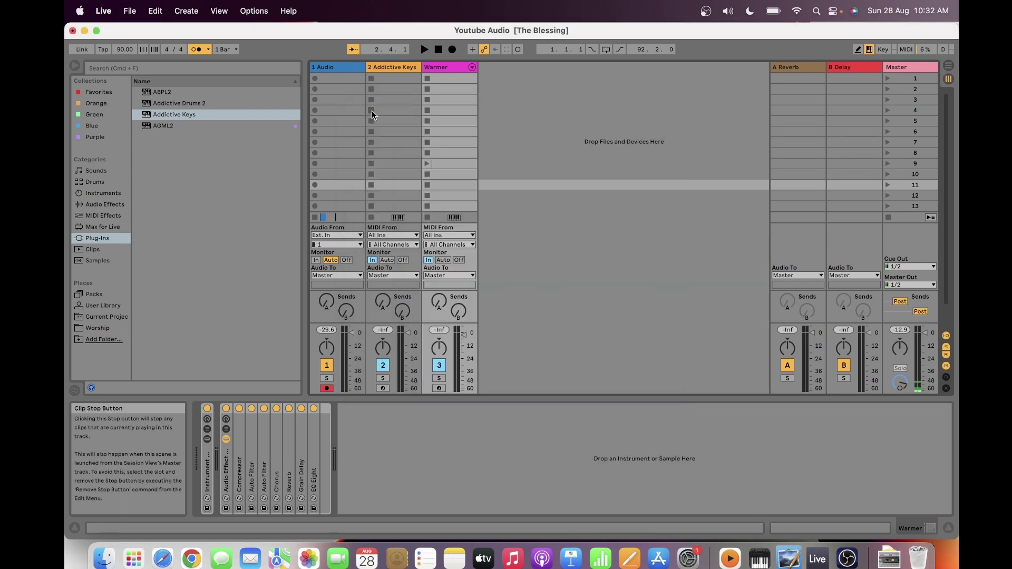
- Insert a new audio track after the Warmer track and arm it for recording
left_click(345, 68)
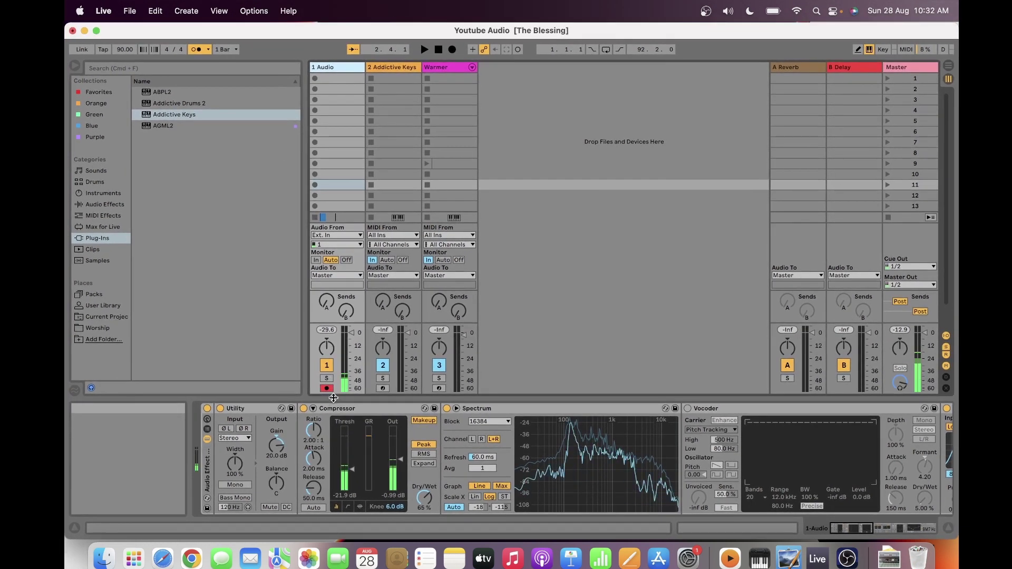
right_click(501, 69)
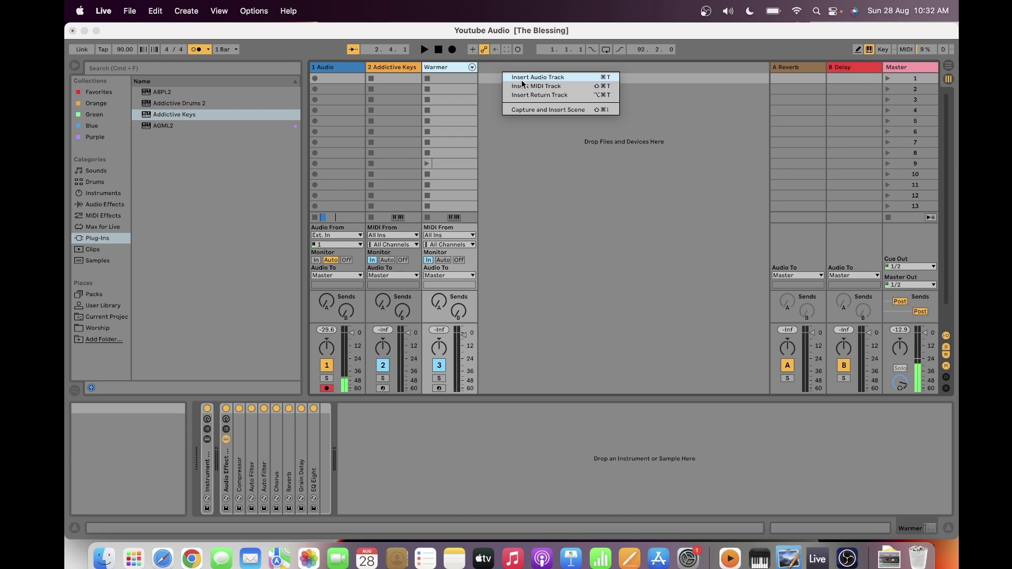
left_click(521, 79)
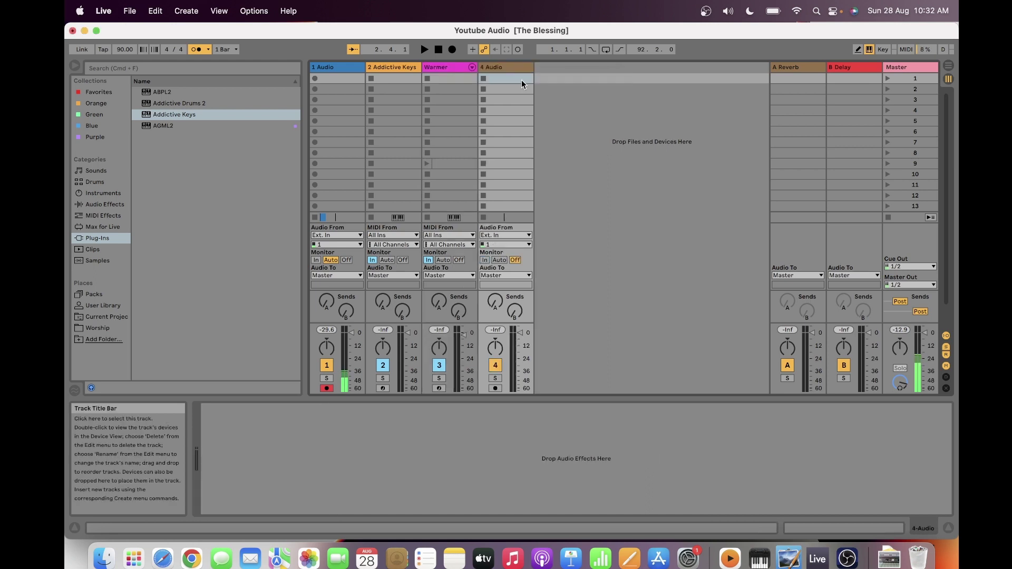
left_click(495, 389)
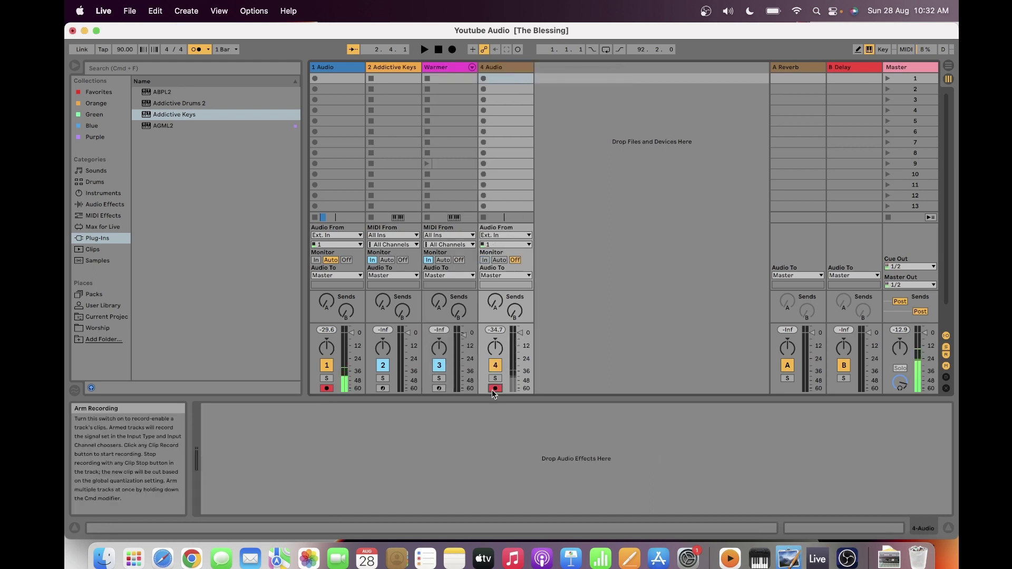
- Set the new audio track's monitoring to Auto and its external input channel to 2
left_click(501, 260)
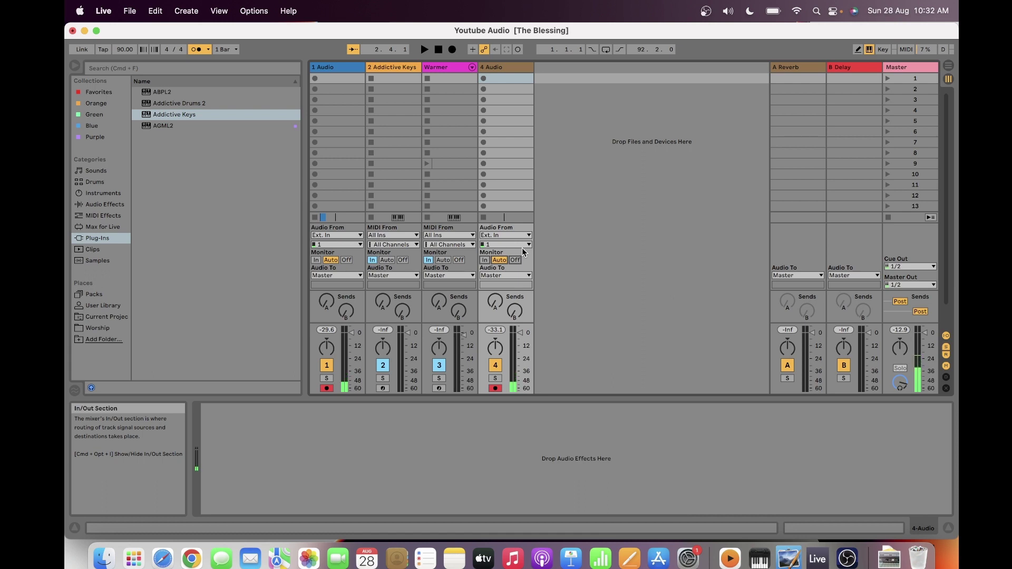
left_click(521, 245)
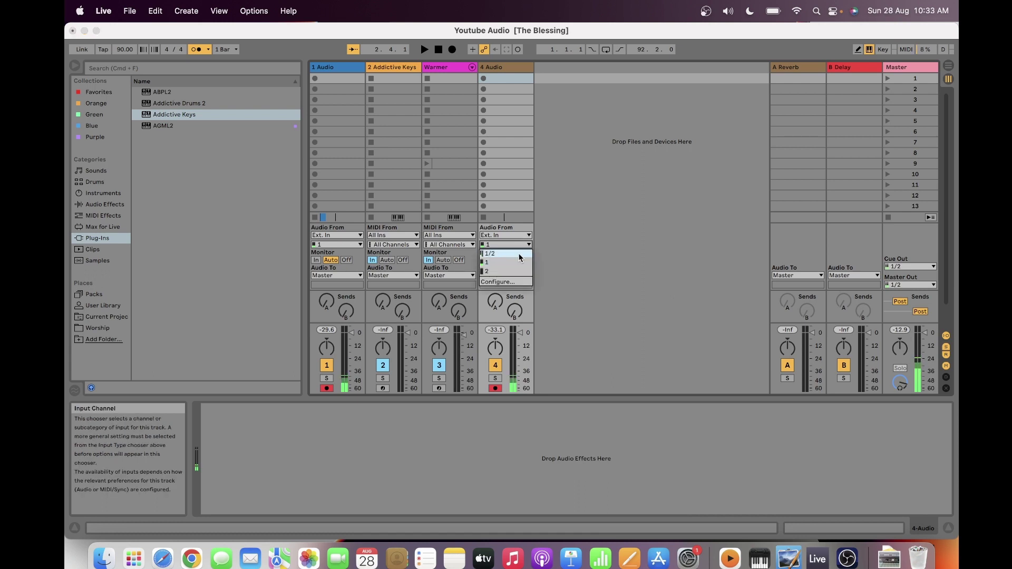
left_click(512, 272)
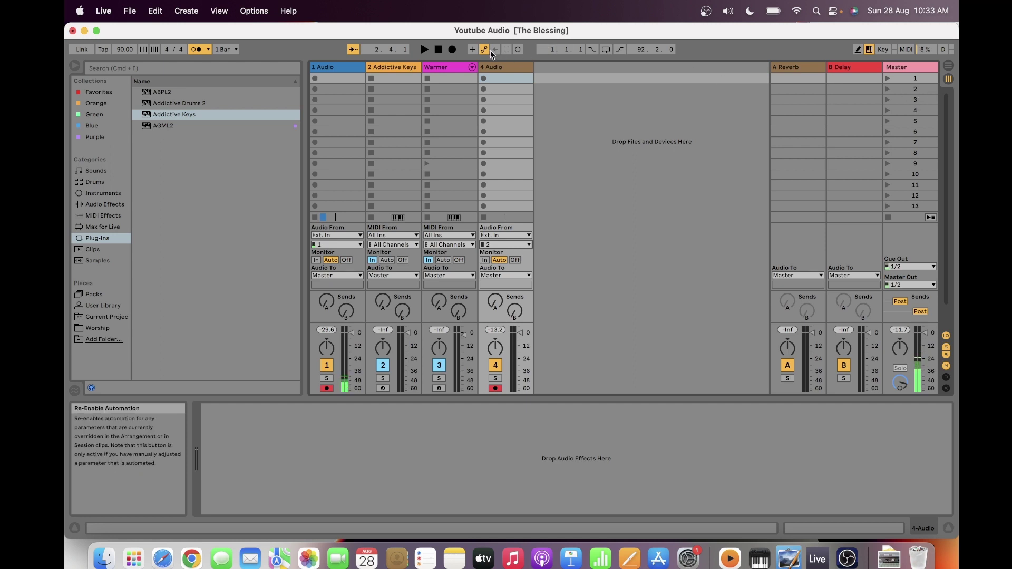
- Record a take on the armed audio tracks in the Arrangement View and play it back from the start
left_click(948, 67)
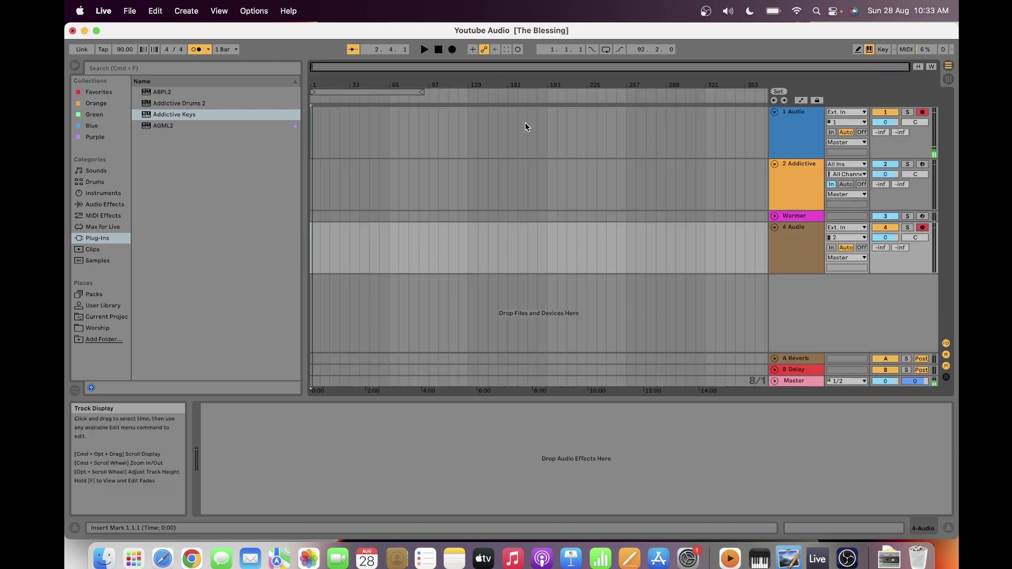
left_click(453, 49)
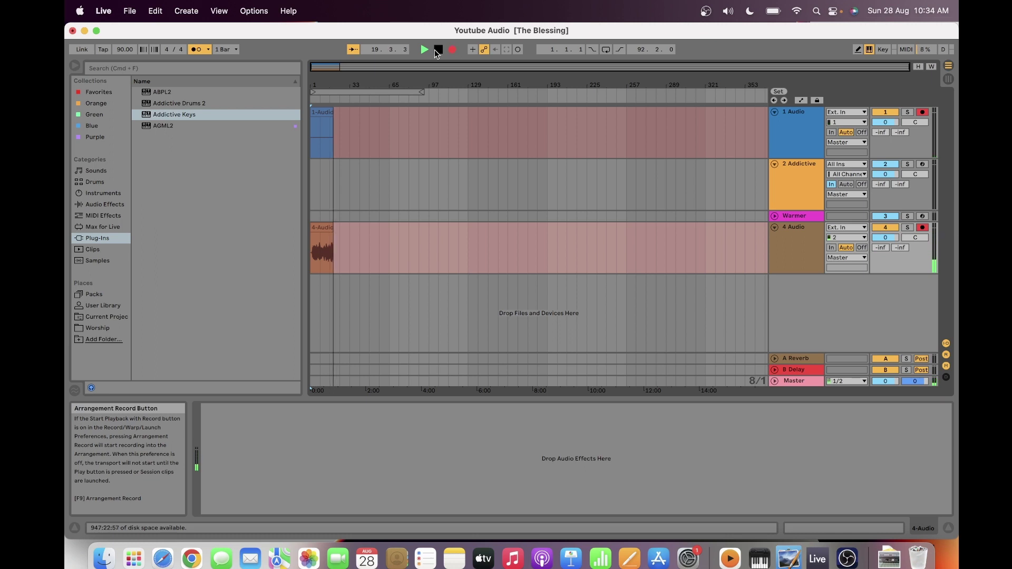
left_click(439, 50)
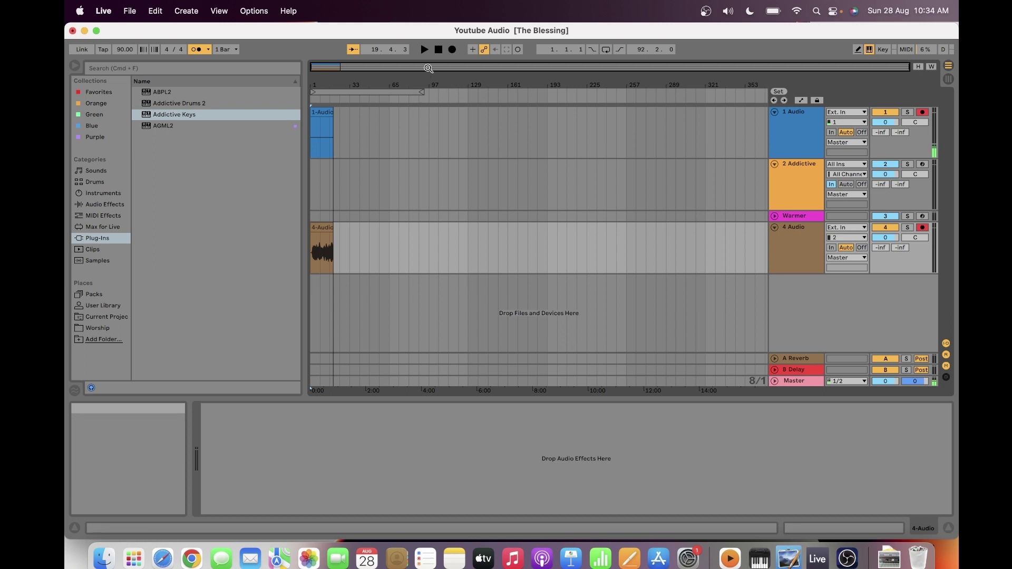
left_click(424, 49)
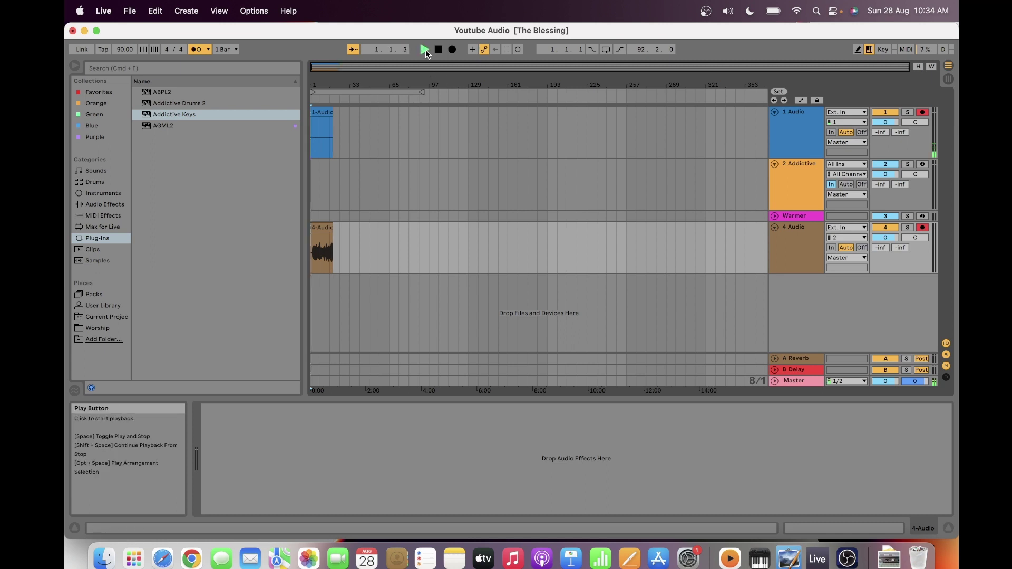
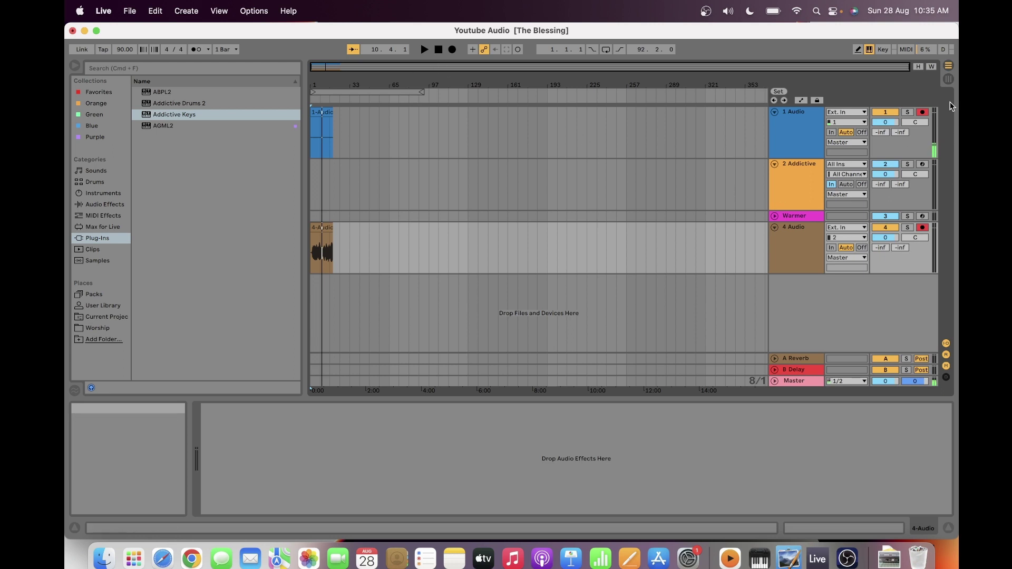
- List the audio effects from the Session View, and open the recorded 4 Audio clip's details in the Arrangement View
left_click(948, 80)
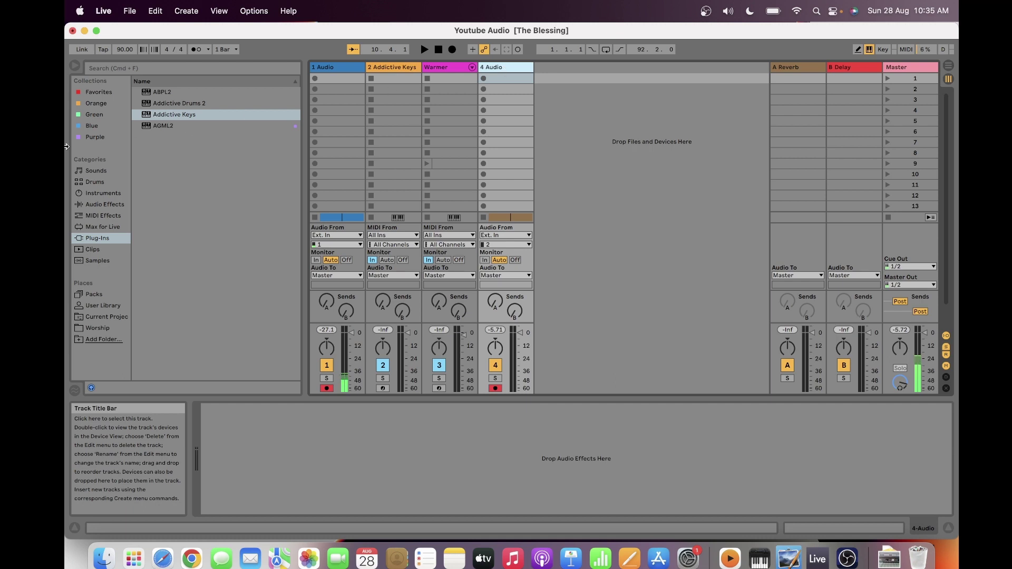
left_click(100, 204)
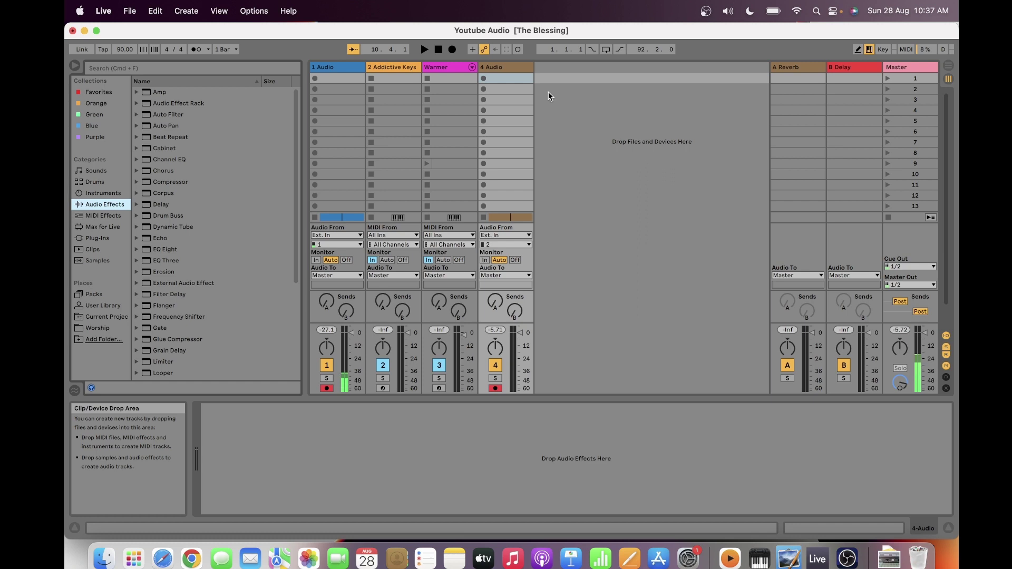
left_click(947, 66)
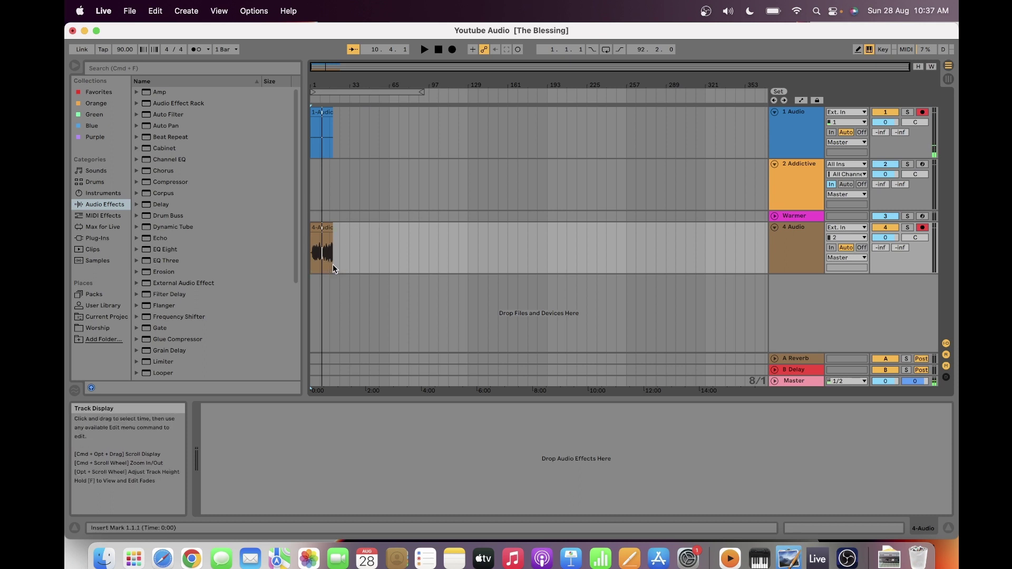
double_click(325, 228)
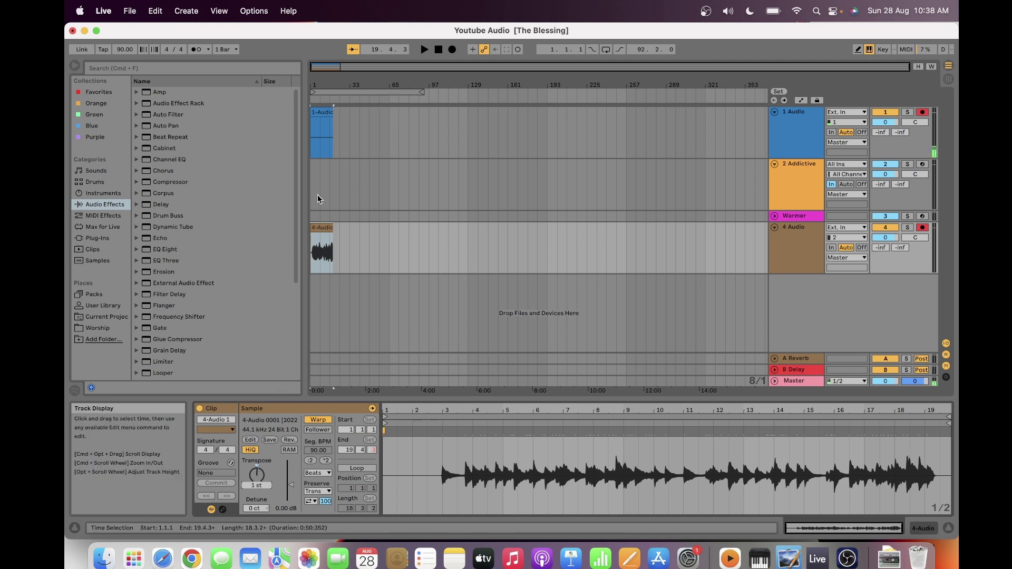
- Transpose the 4 Audio clip to 2 st while it plays, and stop playback
left_click(425, 50)
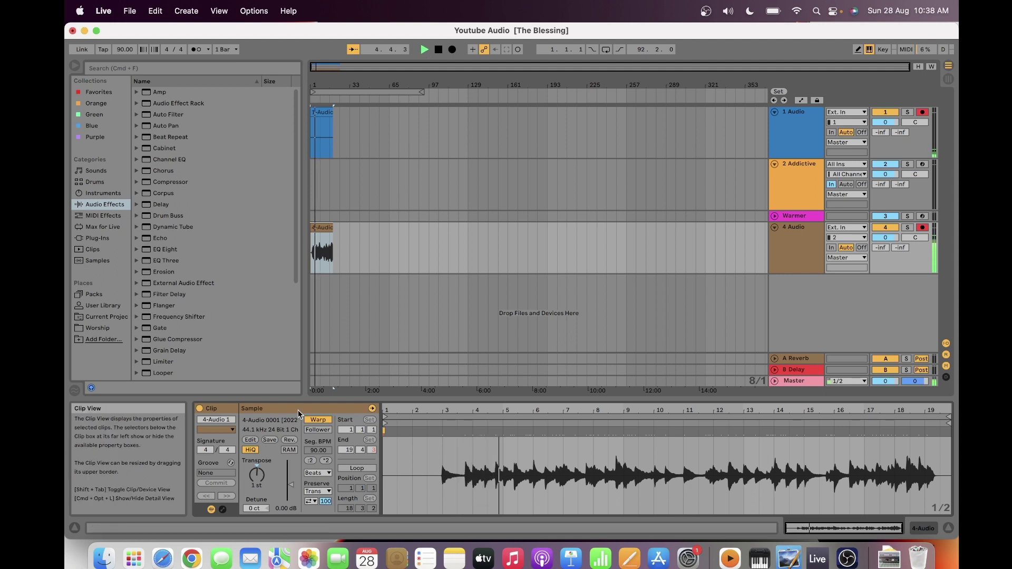
left_click(254, 478)
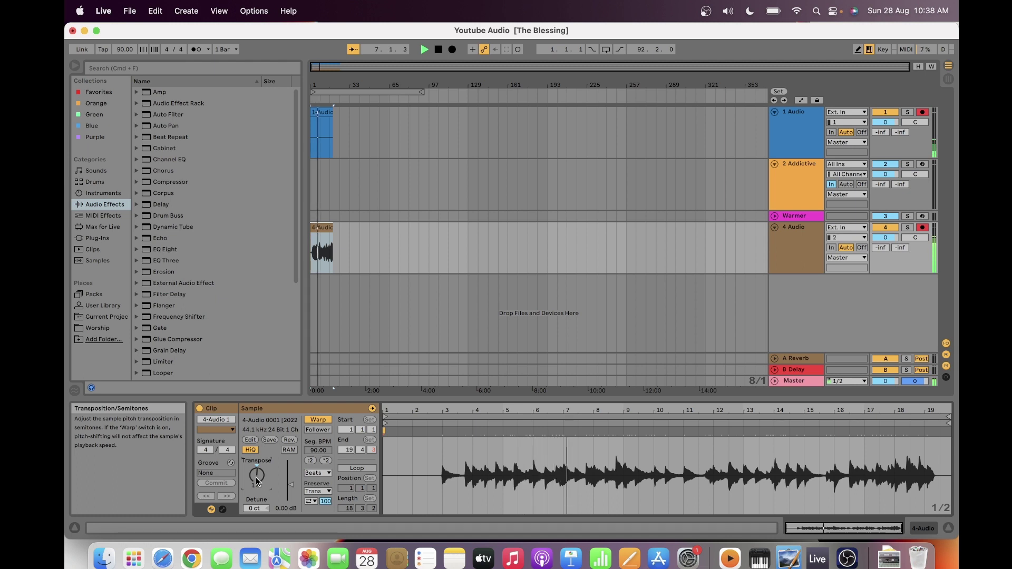
scroll(258, 482, "up", 1)
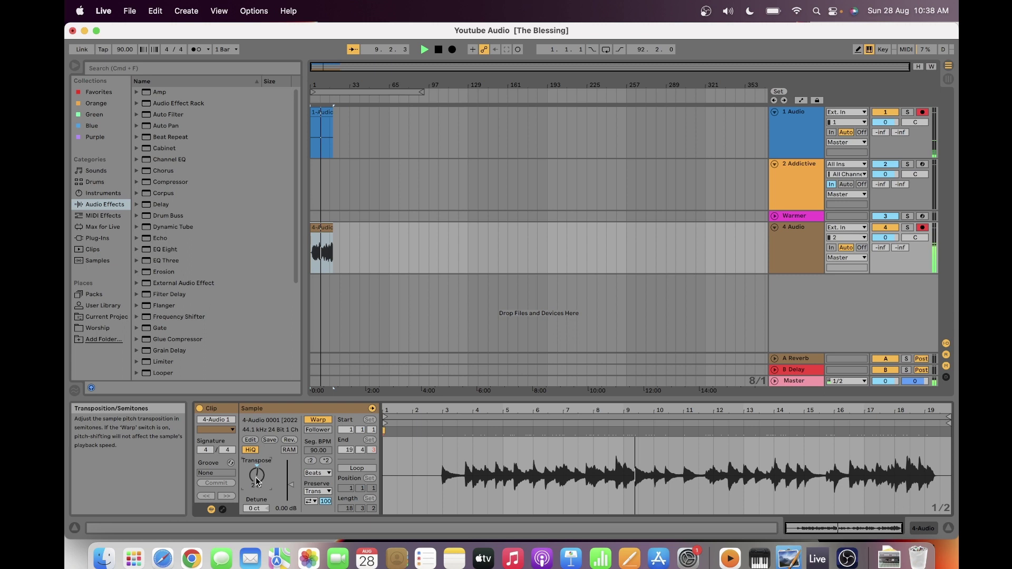
left_click(439, 50)
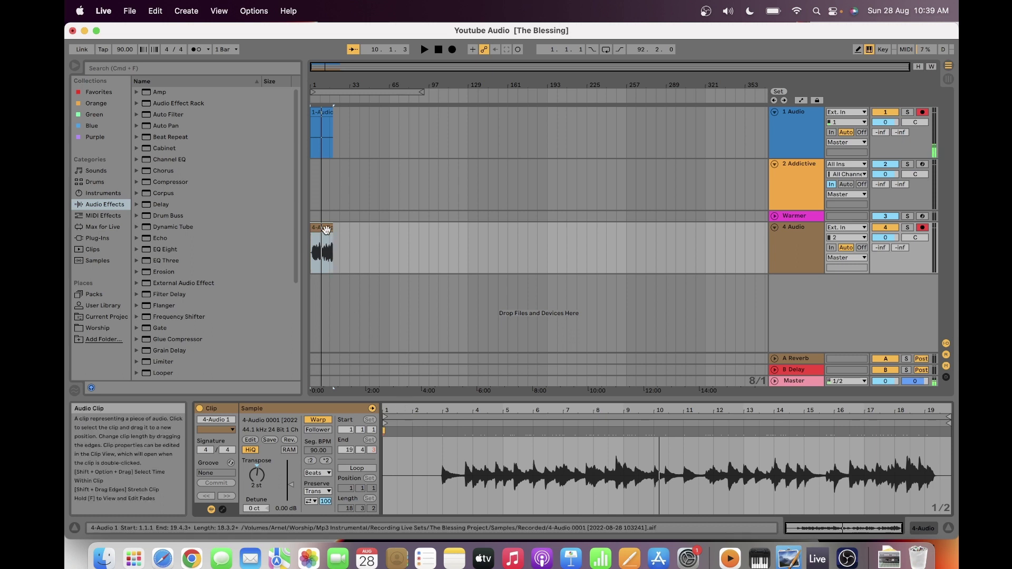
- Examine the 4 Audio clip's waveform around bar 10 up close, with the insert marker at 10.1.2
left_click(329, 264)
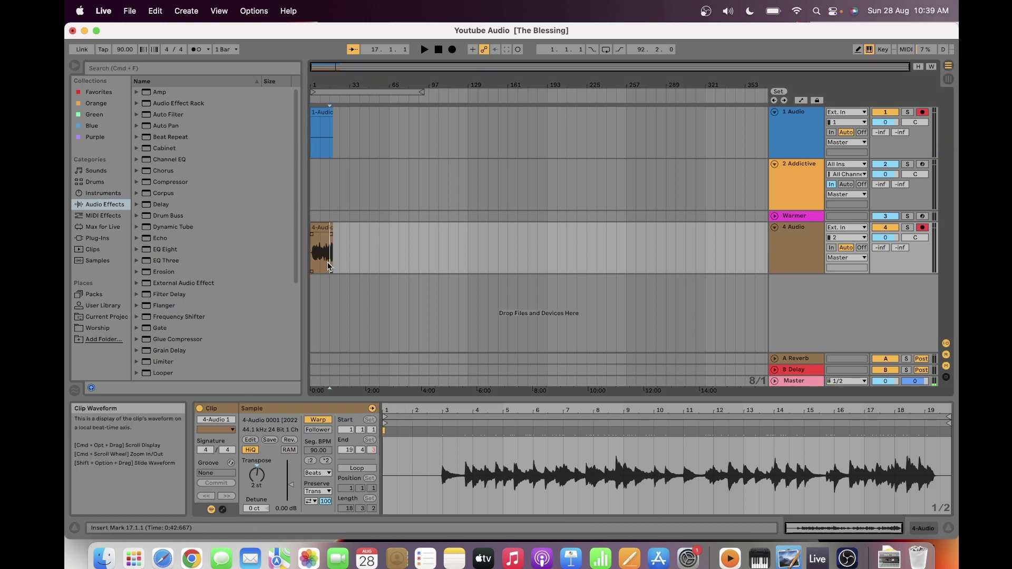
left_click(326, 227)
left_click(334, 257)
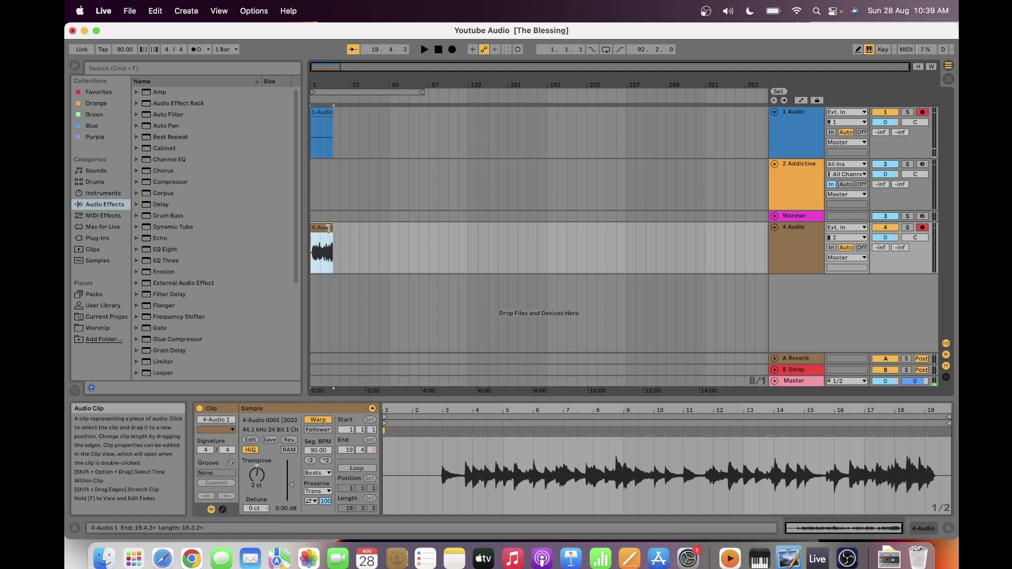
left_click_drag(325, 66, 363, 65)
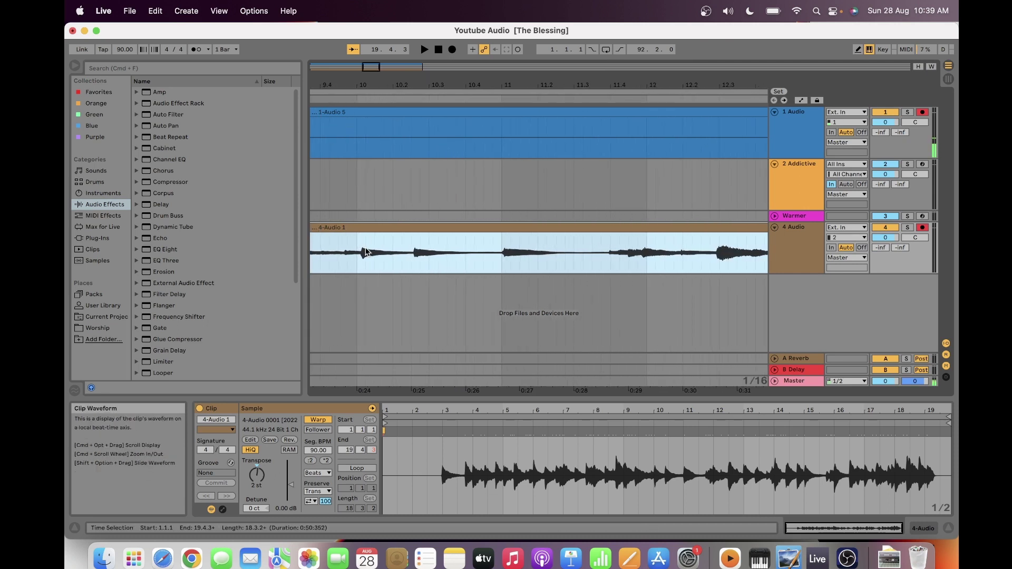
left_click(365, 252)
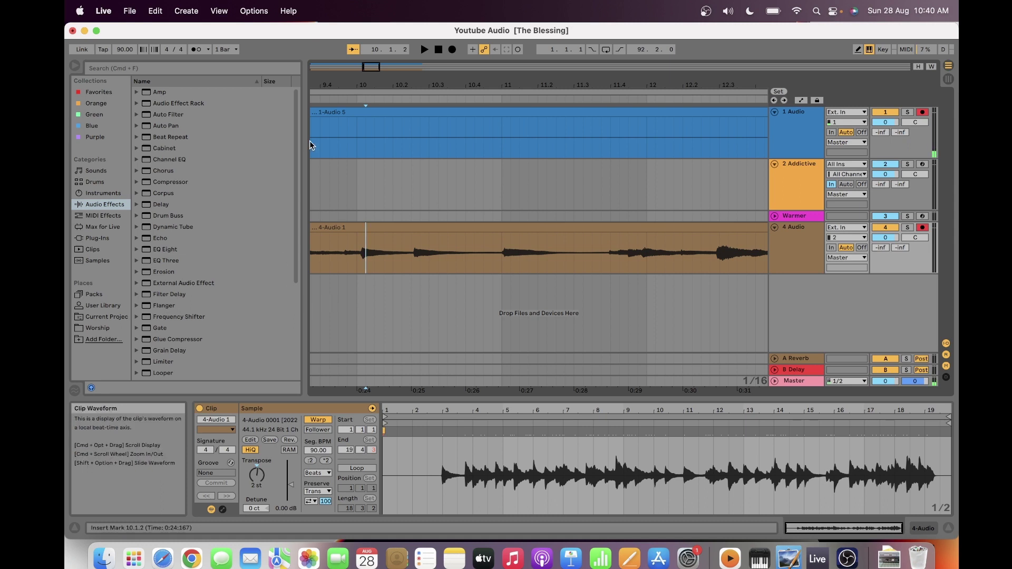
left_click_drag(371, 67, 371, 13)
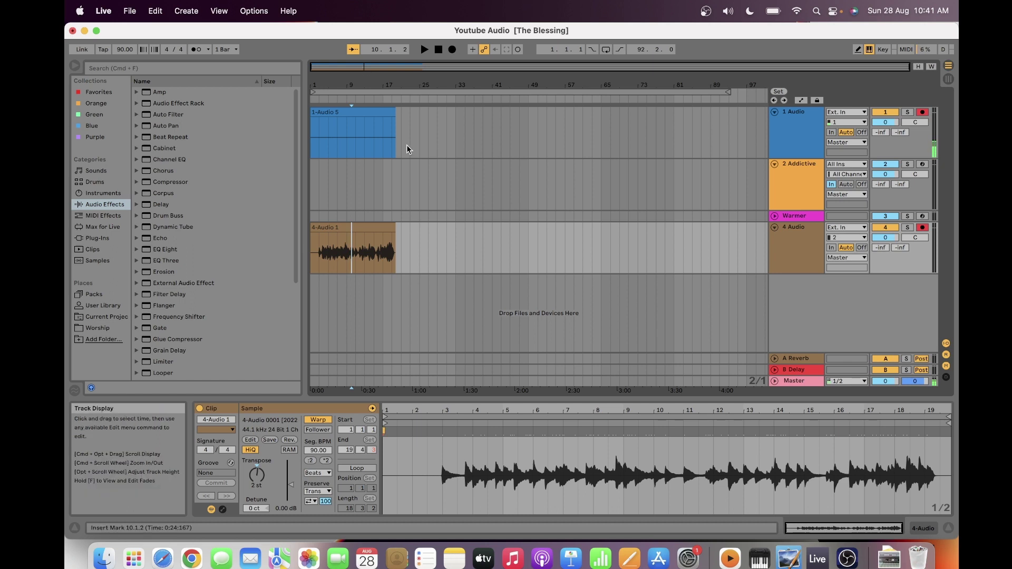
- Try lower and higher gain levels on the 4 Audio clip, and reset its gain to 0.00 dB and transposition to 0 st
left_click(363, 227)
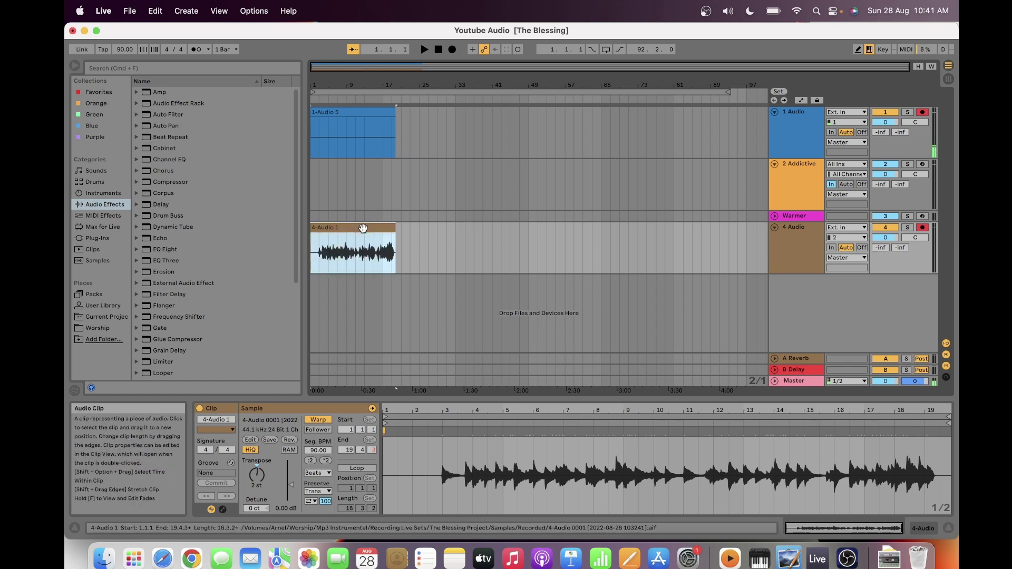
left_click(291, 490)
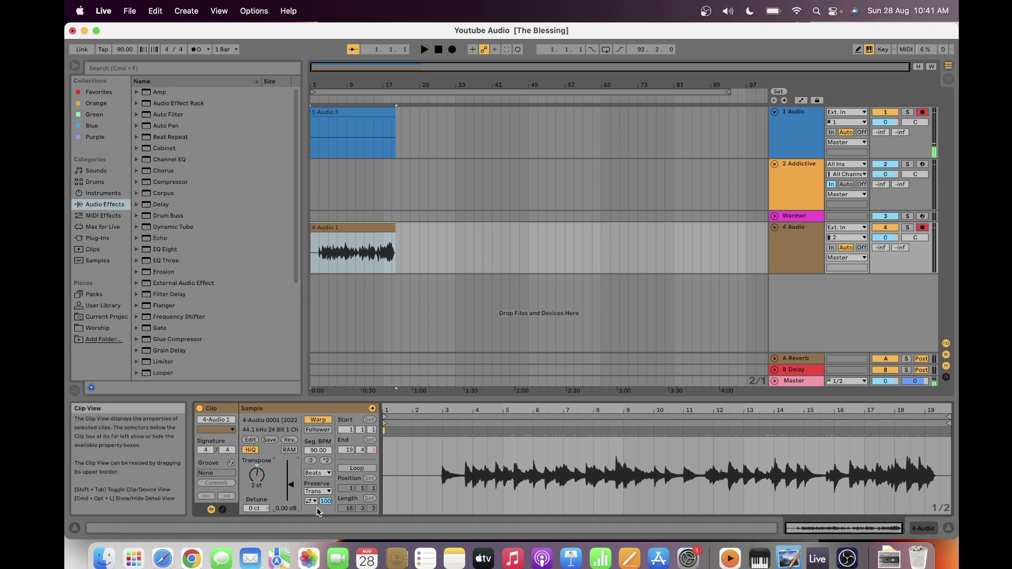
scroll(293, 491, "down", 2)
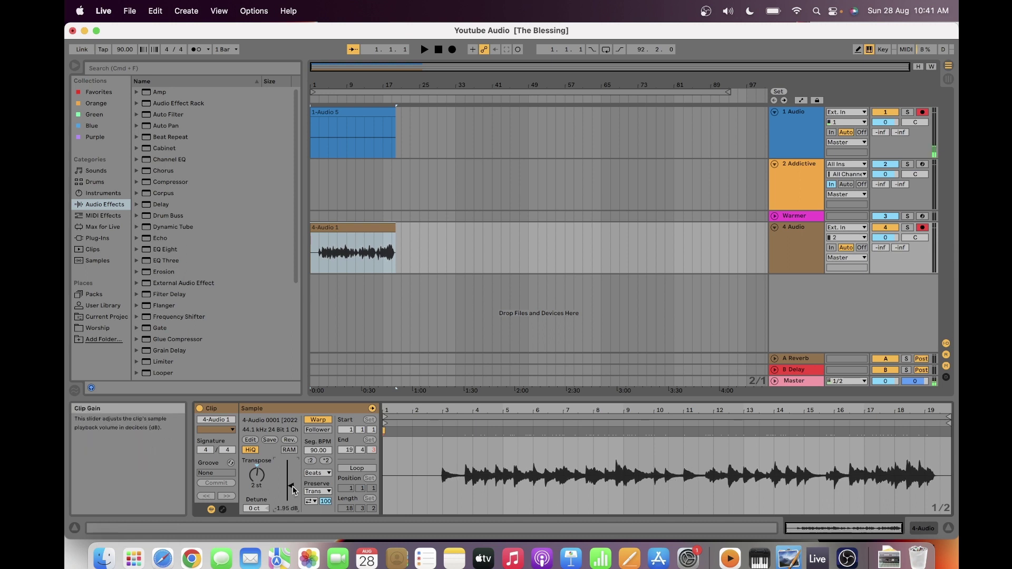
scroll(294, 490, "up", 3)
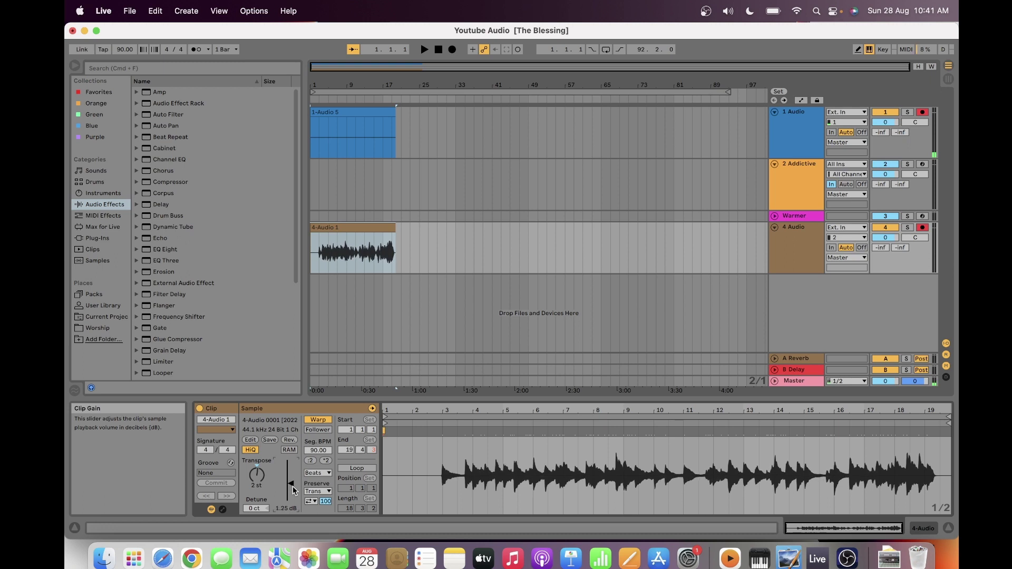
scroll(294, 490, "down", 1)
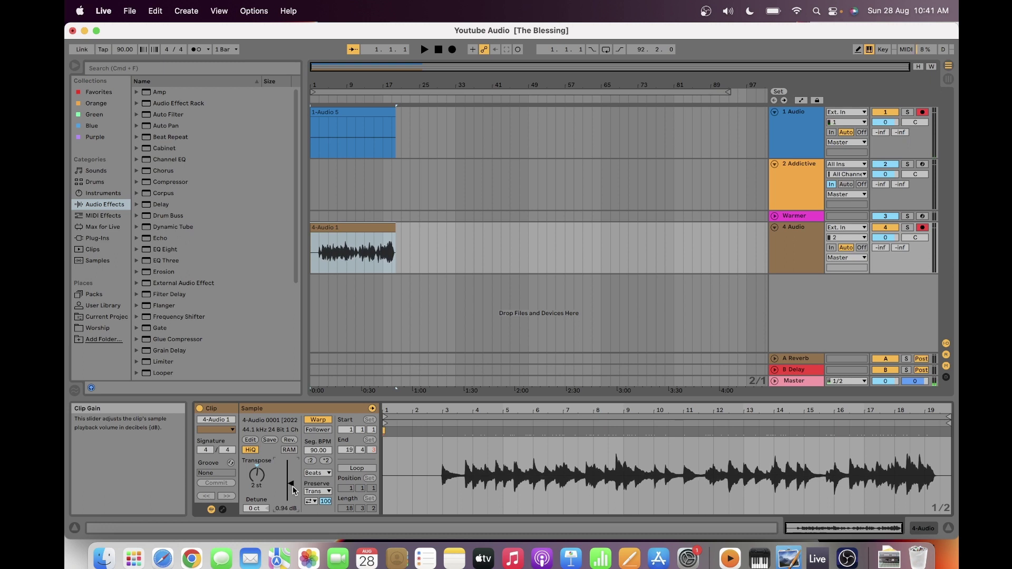
left_click(257, 468)
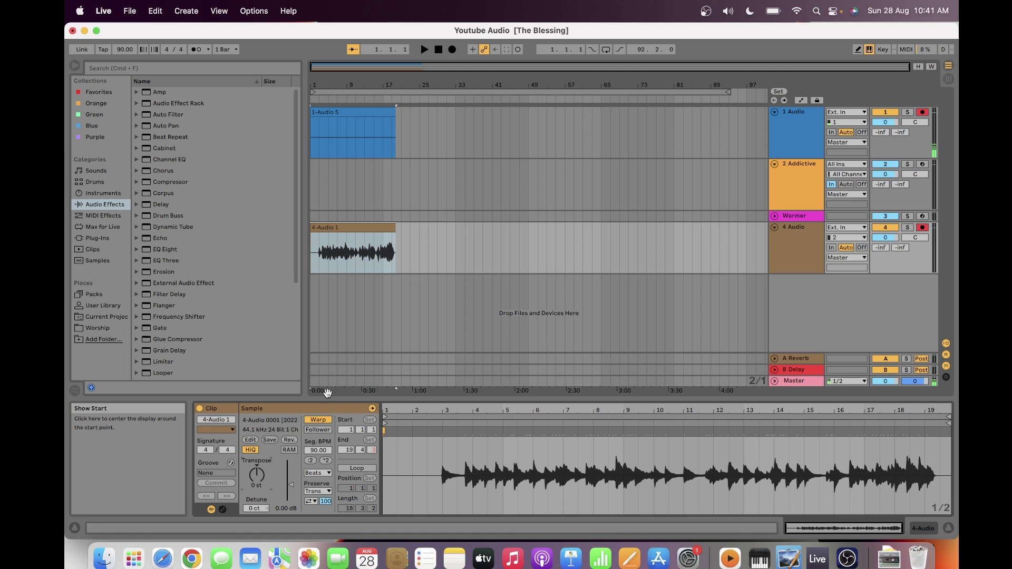
- Inspect the 4 Audio clip's waveform along the timeline from its first bars, and show the list of audio effects
mouse_move(349, 70)
left_mouse_down()
mouse_move(349, 130)
mouse_move(330, 66)
left_mouse_up()
left_click(352, 66)
key("plus")
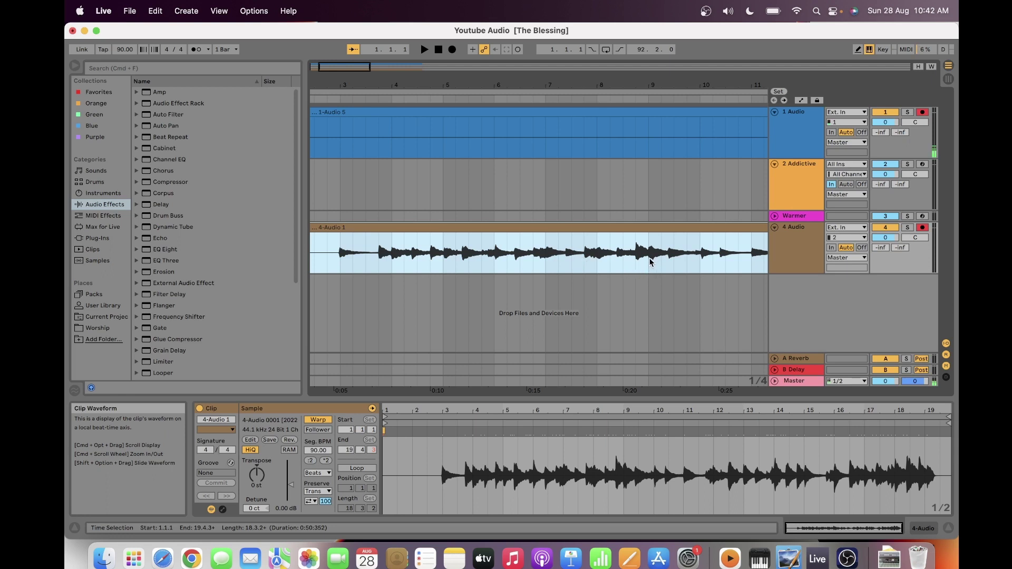
scroll(723, 257, "right", 10)
scroll(723, 258, "left", 10)
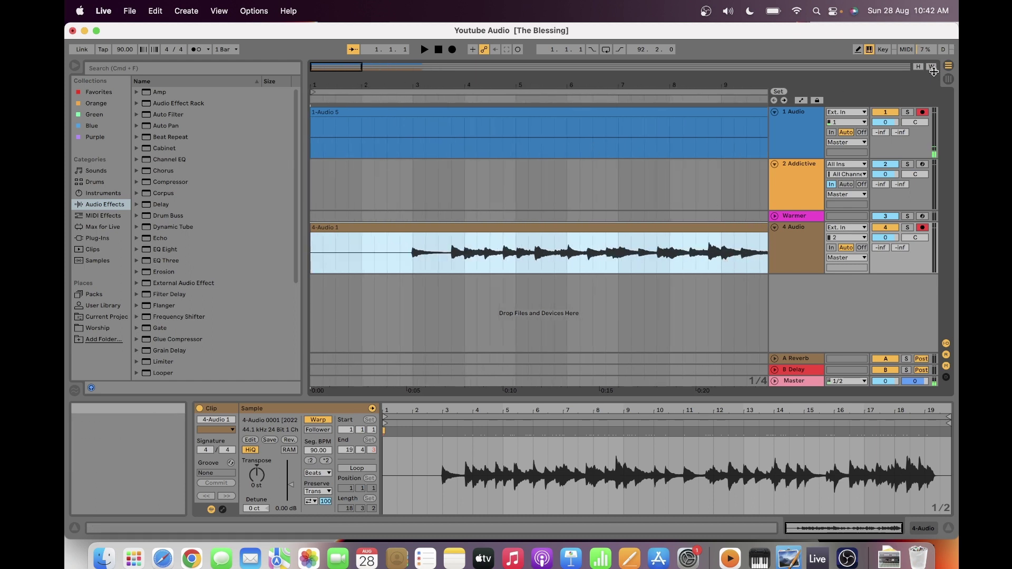
left_click(95, 207)
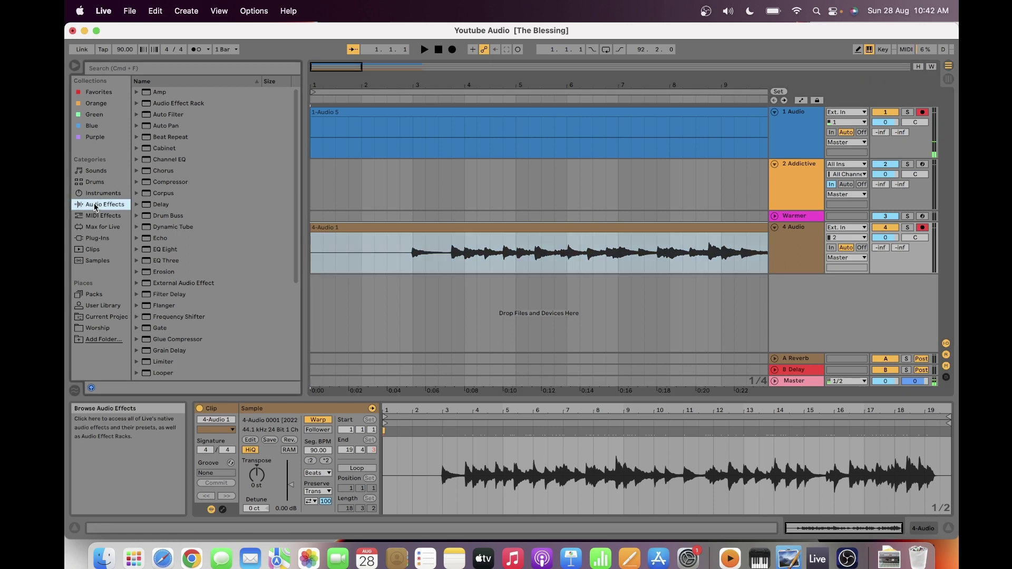